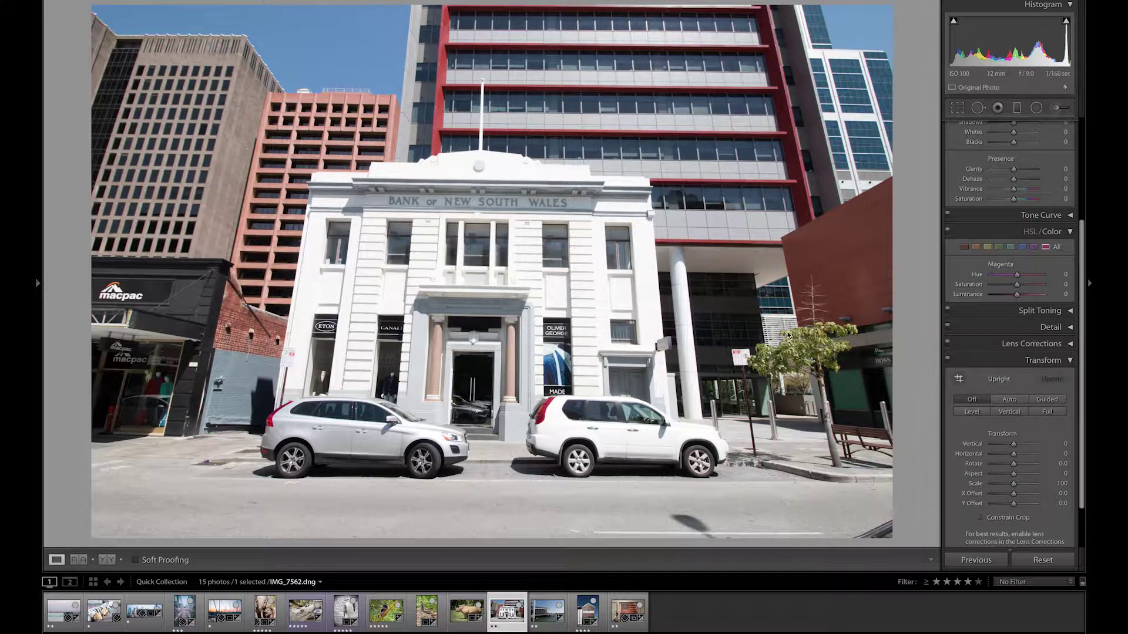
- Tilt the bank photo in Crop & Straighten, then reset it to zero angle, uncropped
{"action": "left_click", "coordinate": [957, 109]}
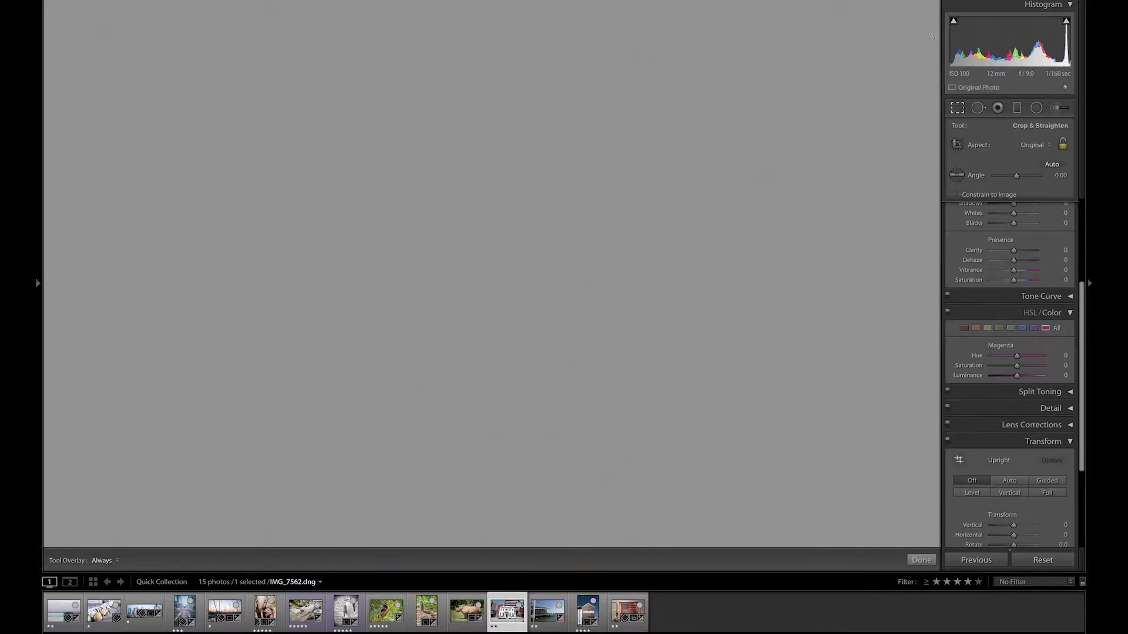
{"action": "left_click_drag", "start_coordinate": [914, 77], "coordinate": [899, 118]}
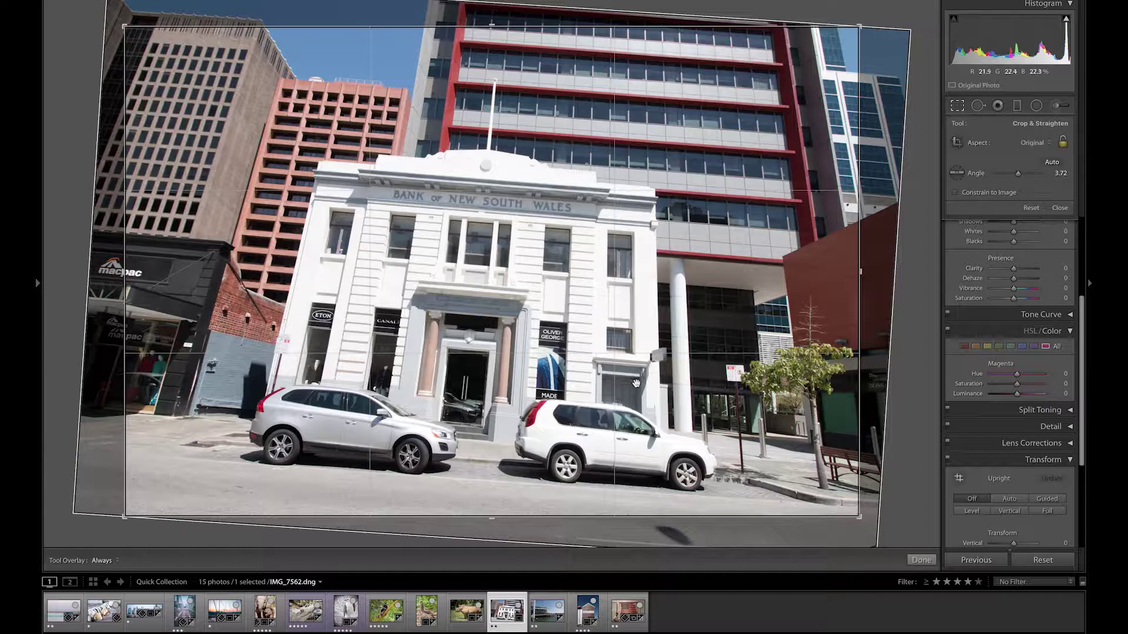
{"action": "left_click", "coordinate": [1031, 208]}
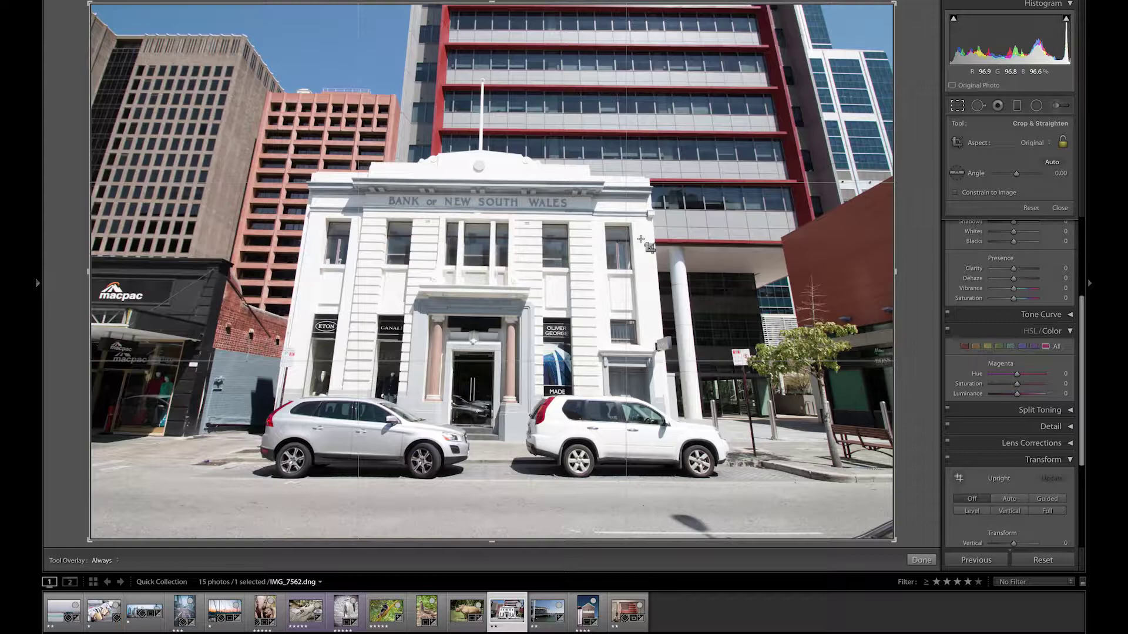
- Draw Guided Upright guides along the bank building's left and right edges
{"action": "left_click", "coordinate": [962, 482]}
{"action": "left_click", "coordinate": [960, 324]}
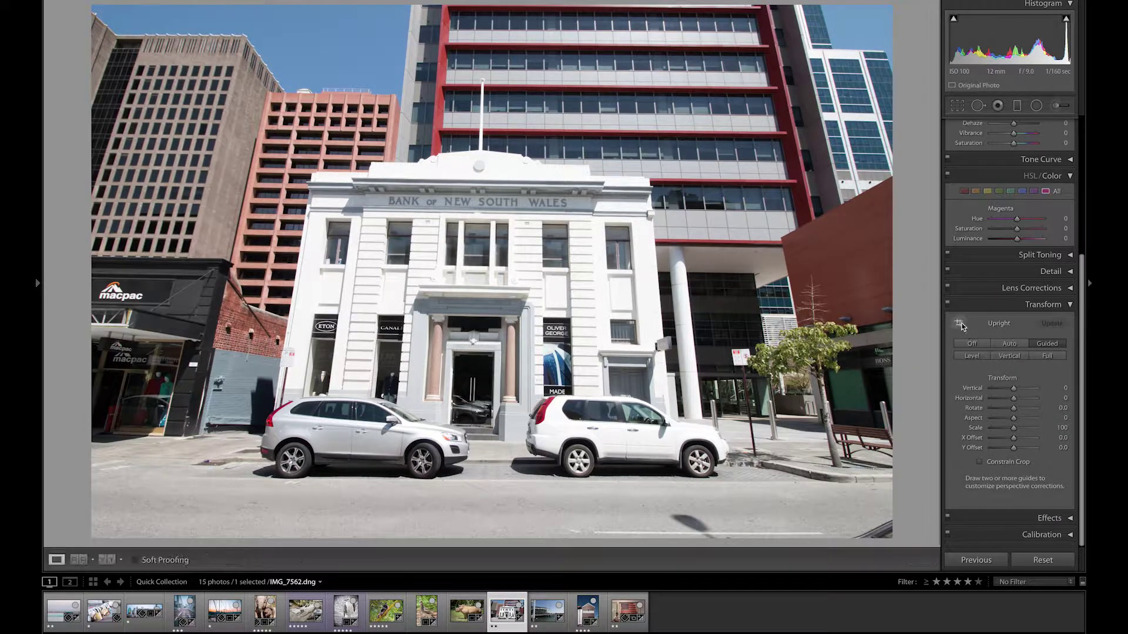
{"action": "left_click", "coordinate": [959, 323]}
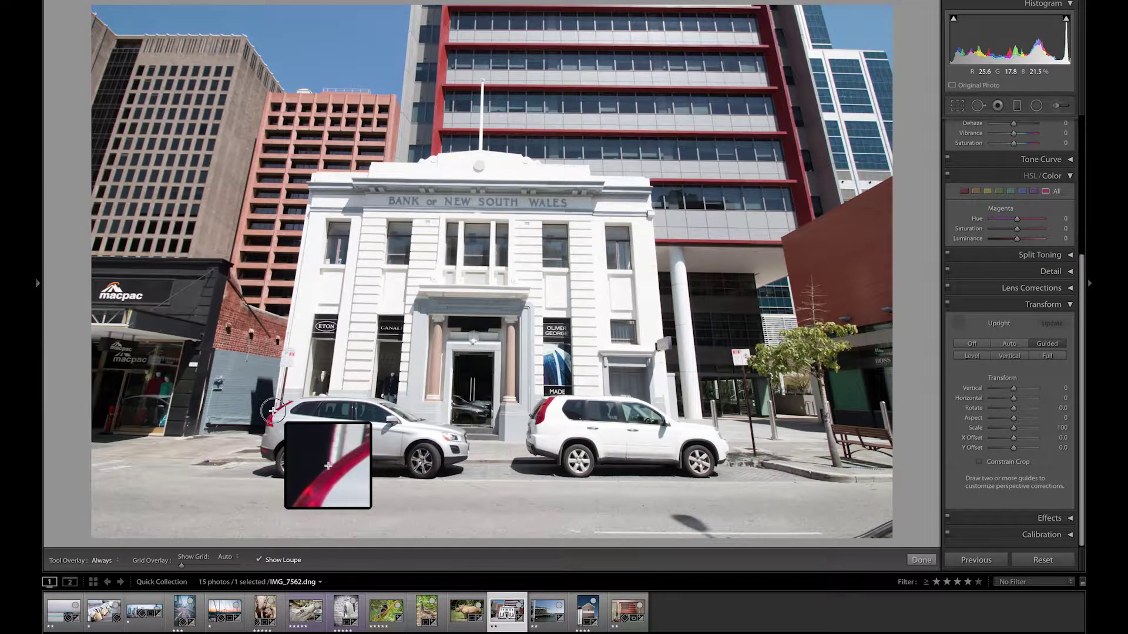
{"action": "mouse_move", "coordinate": [274, 411]}
{"action": "left_mouse_down"}
{"action": "mouse_move", "coordinate": [317, 245]}
{"action": "mouse_move", "coordinate": [312, 173]}
{"action": "left_mouse_up"}
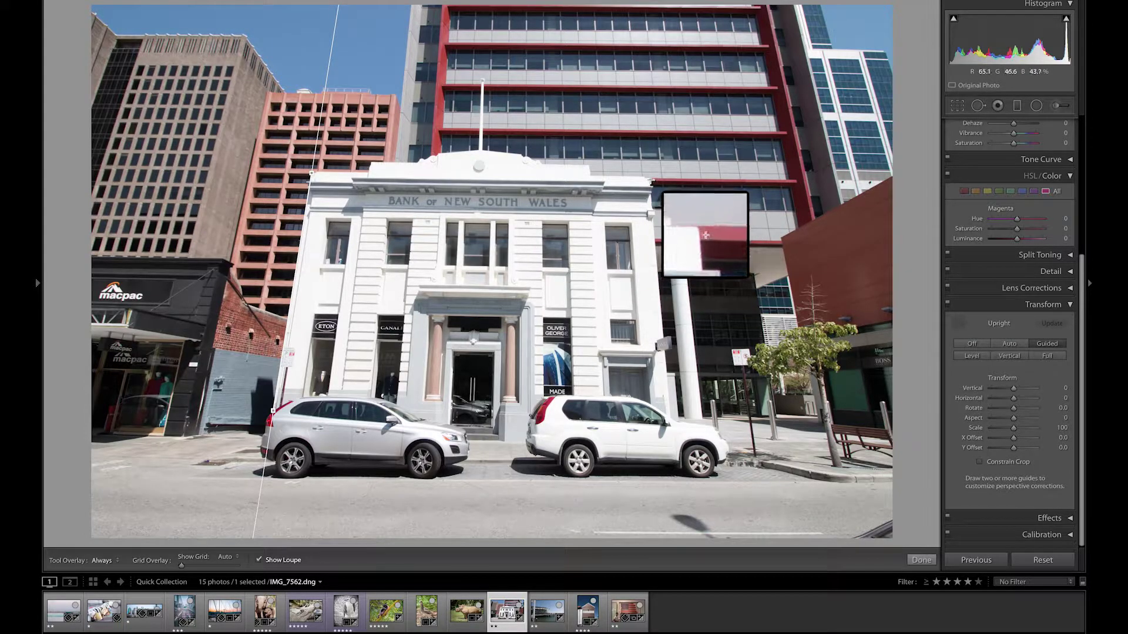
{"action": "left_click_drag", "start_coordinate": [651, 182], "coordinate": [670, 415]}
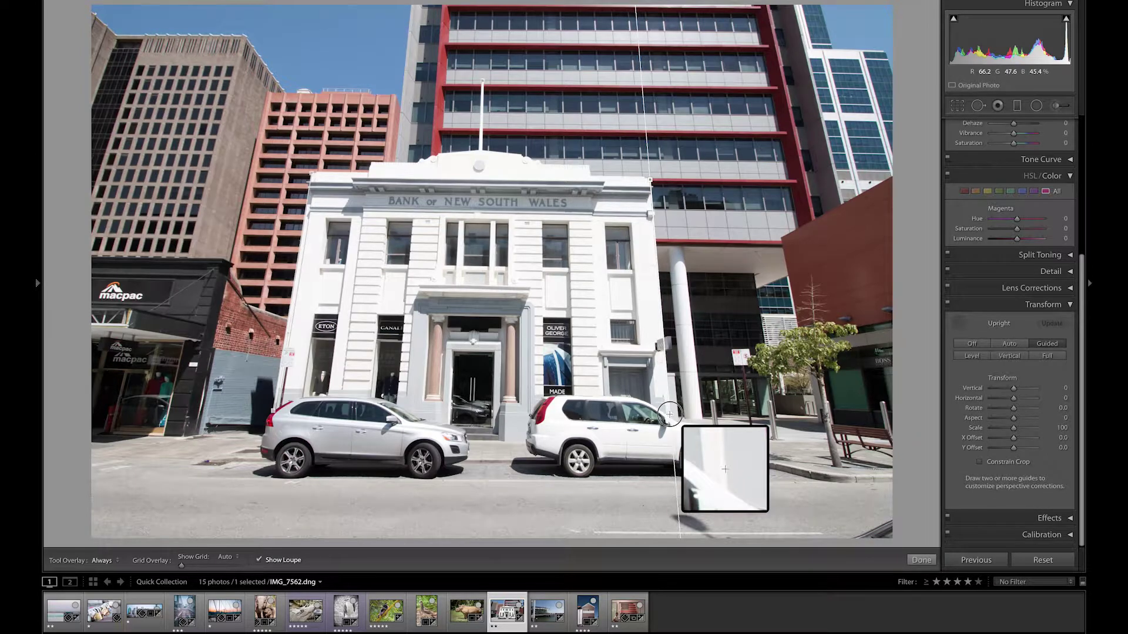
{"action": "left_click_drag", "start_coordinate": [670, 415], "coordinate": [669, 415]}
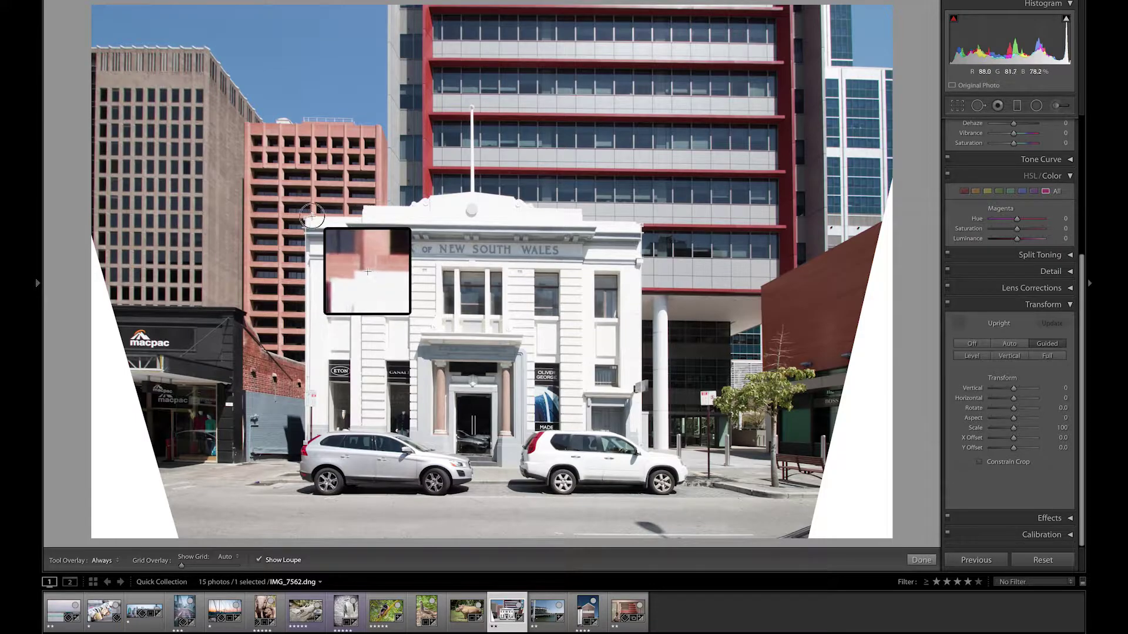
- Add level guides along the roofline and across the facade to finish the correction
{"action": "left_click_drag", "start_coordinate": [312, 216], "coordinate": [633, 224]}
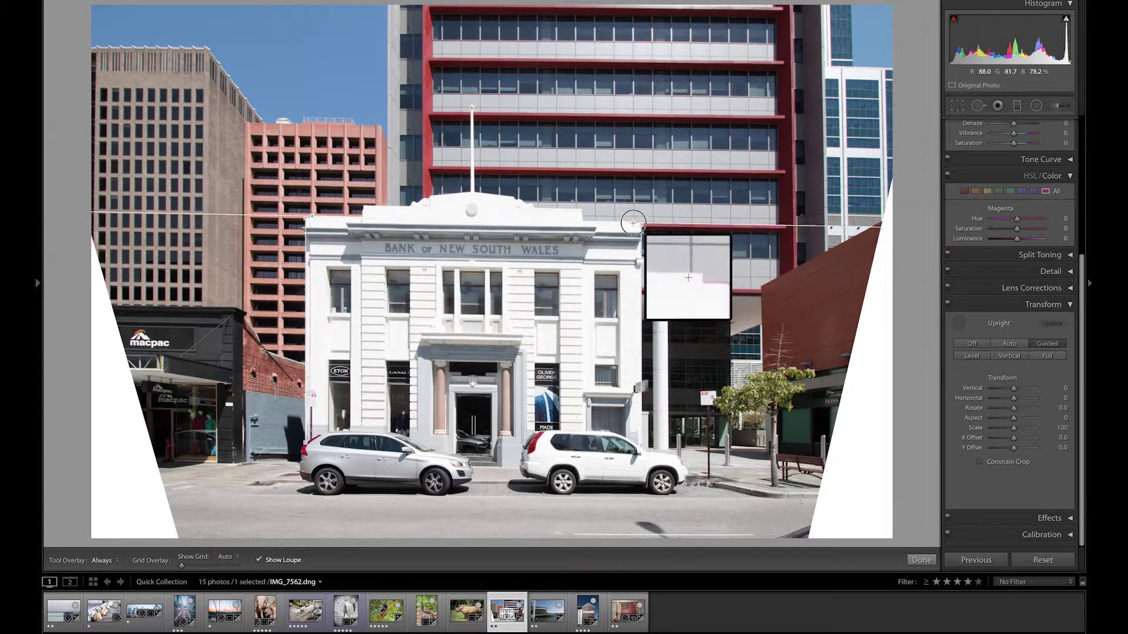
{"action": "left_click_drag", "start_coordinate": [633, 223], "coordinate": [632, 222]}
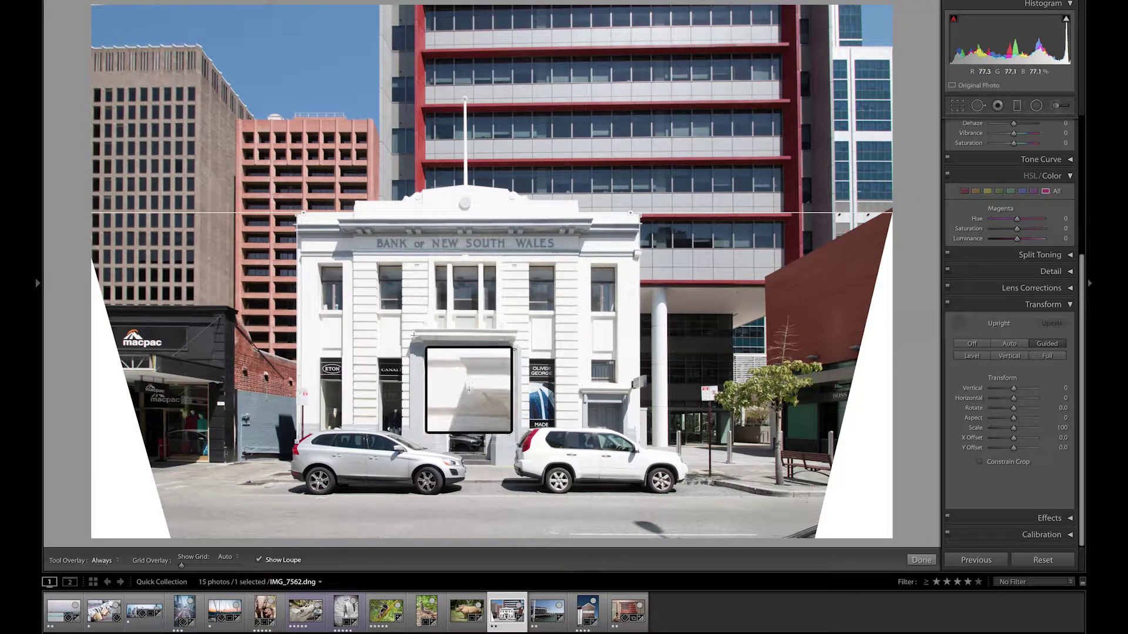
{"action": "mouse_move", "coordinate": [413, 335]}
{"action": "left_mouse_down"}
{"action": "mouse_move", "coordinate": [489, 350]}
{"action": "mouse_move", "coordinate": [514, 336]}
{"action": "left_mouse_up"}
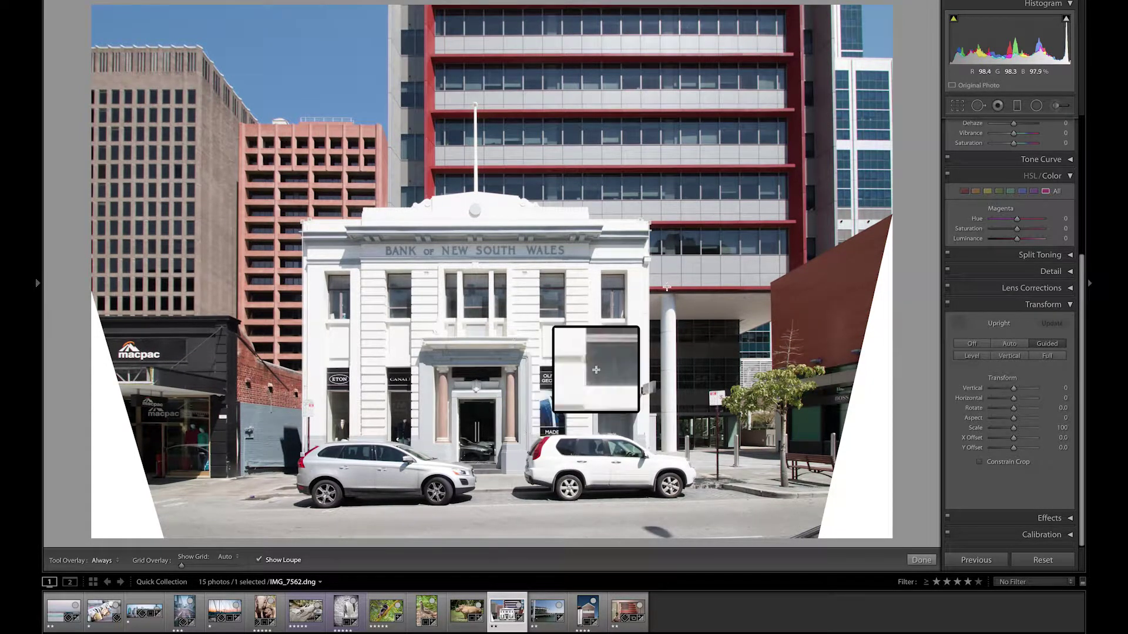
{"action": "key", "text": "Escape"}
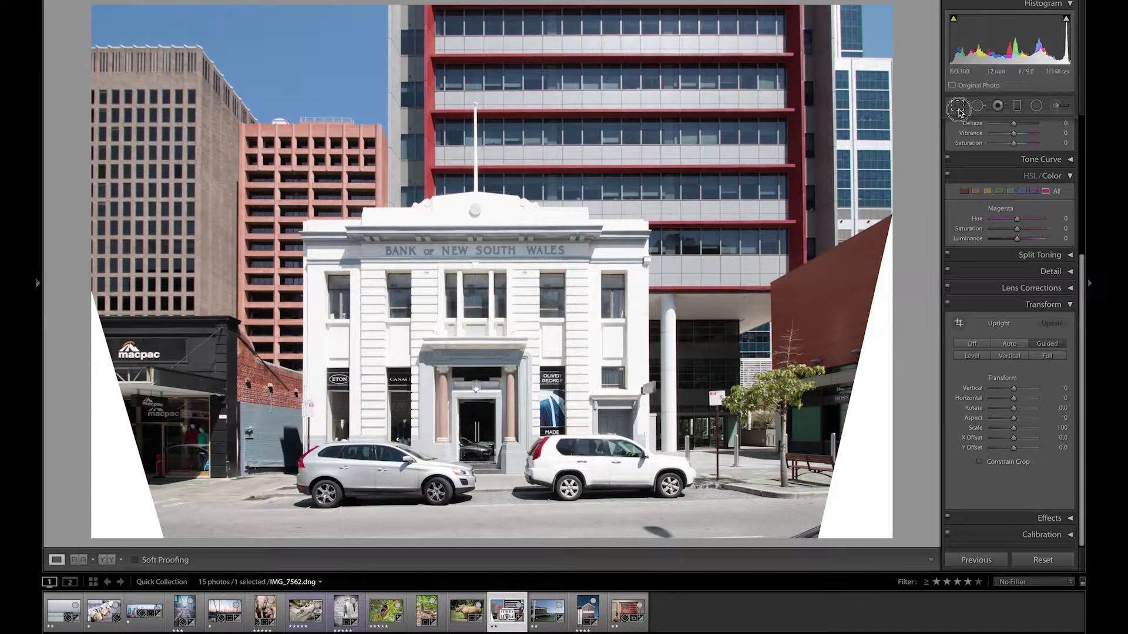
- Crop the bank photo from the left and top, undoing a stray tilt, to remove the blank wedges
{"action": "left_click", "coordinate": [958, 105]}
{"action": "left_click_drag", "start_coordinate": [897, 270], "coordinate": [674, 273]}
{"action": "key", "text": "ctrl+z"}
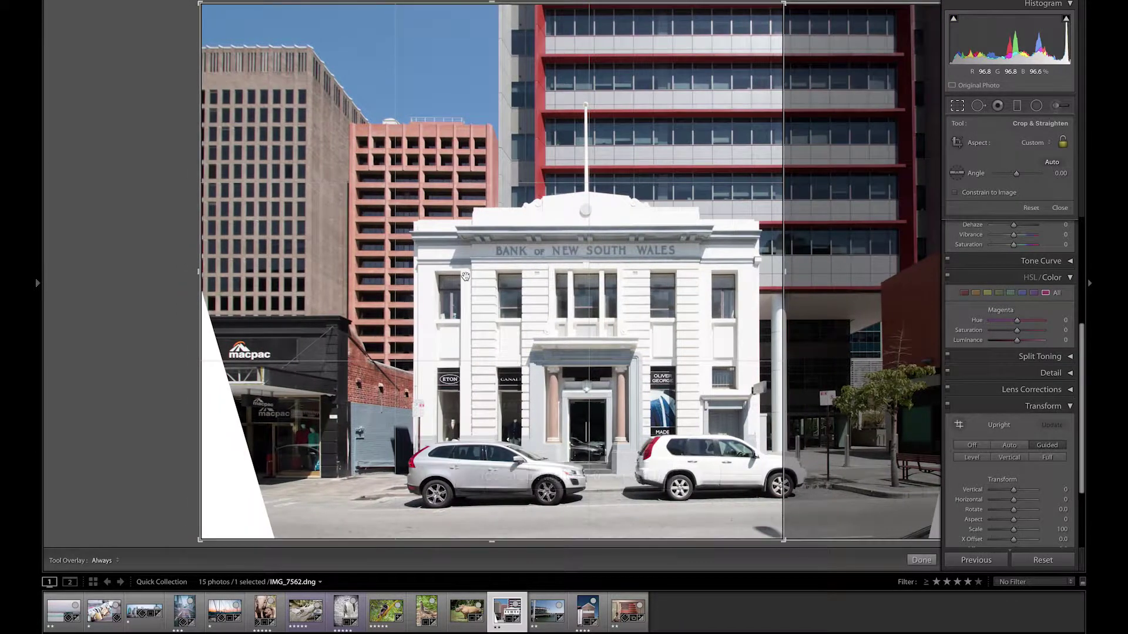
{"action": "left_click_drag", "start_coordinate": [200, 274], "coordinate": [329, 274]}
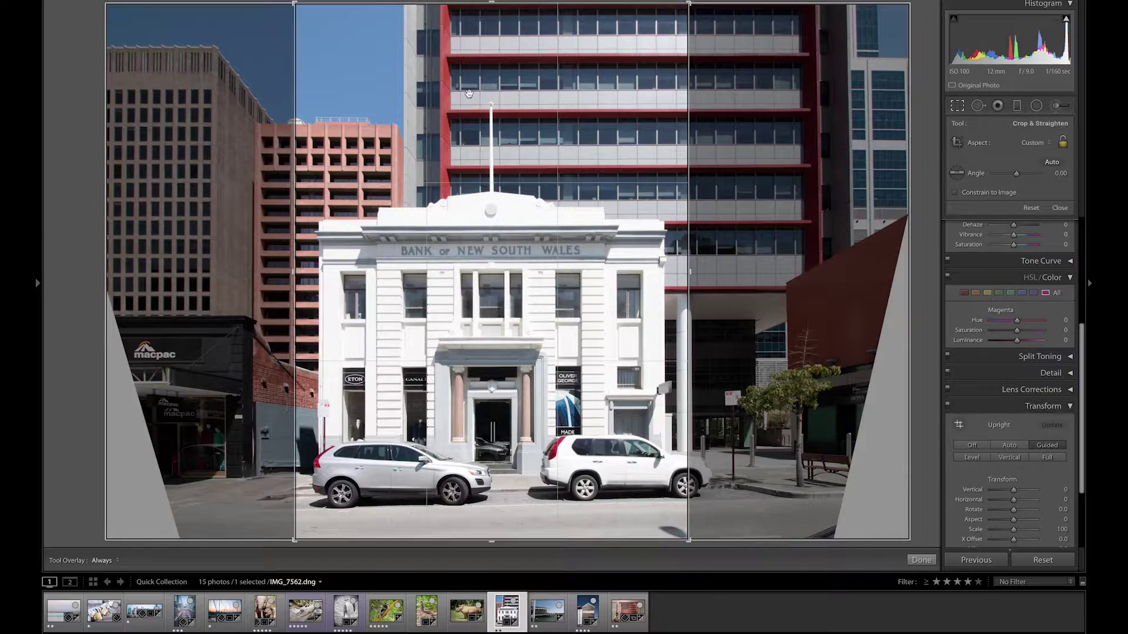
{"action": "left_click_drag", "start_coordinate": [496, 4], "coordinate": [496, 72]}
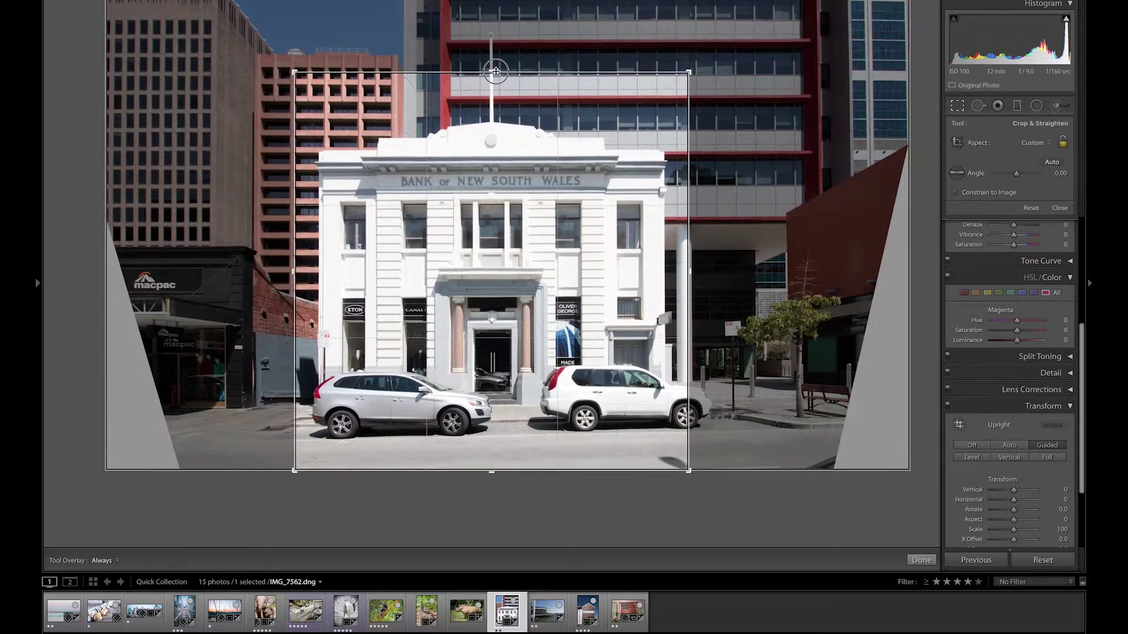
{"action": "key", "text": "Return"}
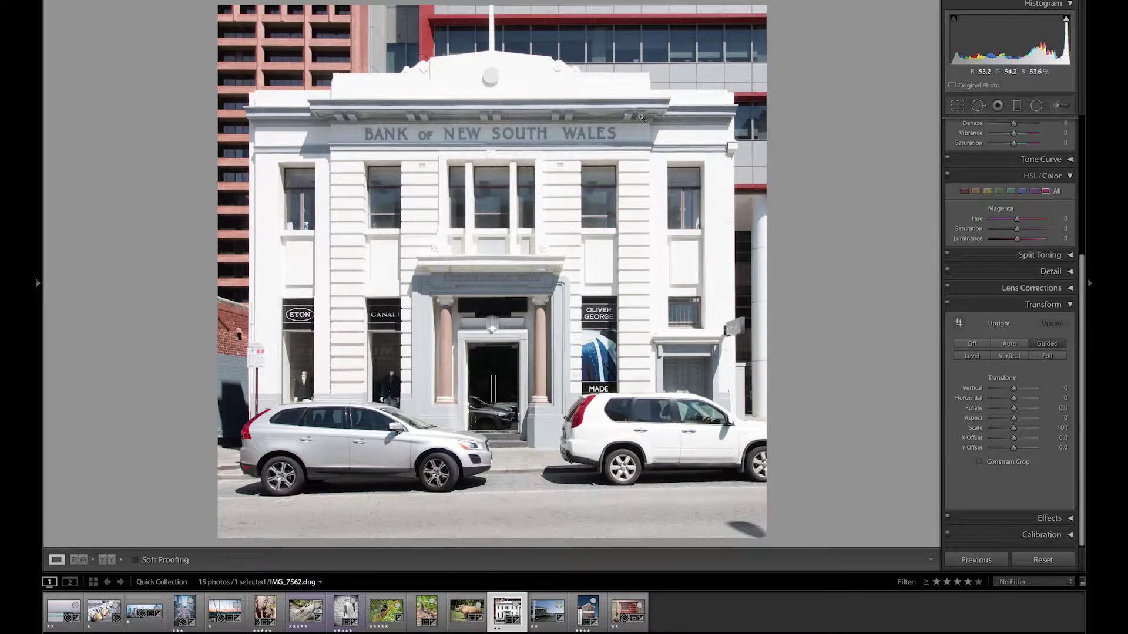
- Compare the bank photo with its original and widen the crop to include more surroundings
{"action": "key", "text": "backslash"}
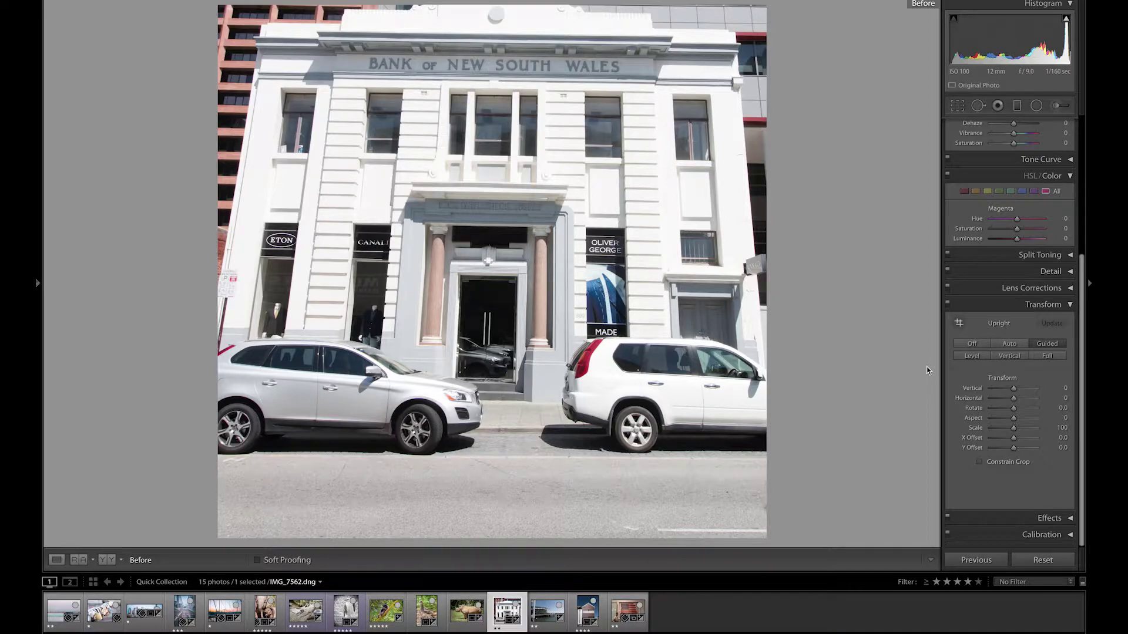
{"action": "key", "text": "backslash"}
{"action": "key", "text": "backslash"}
{"action": "key", "text": "backslash"}
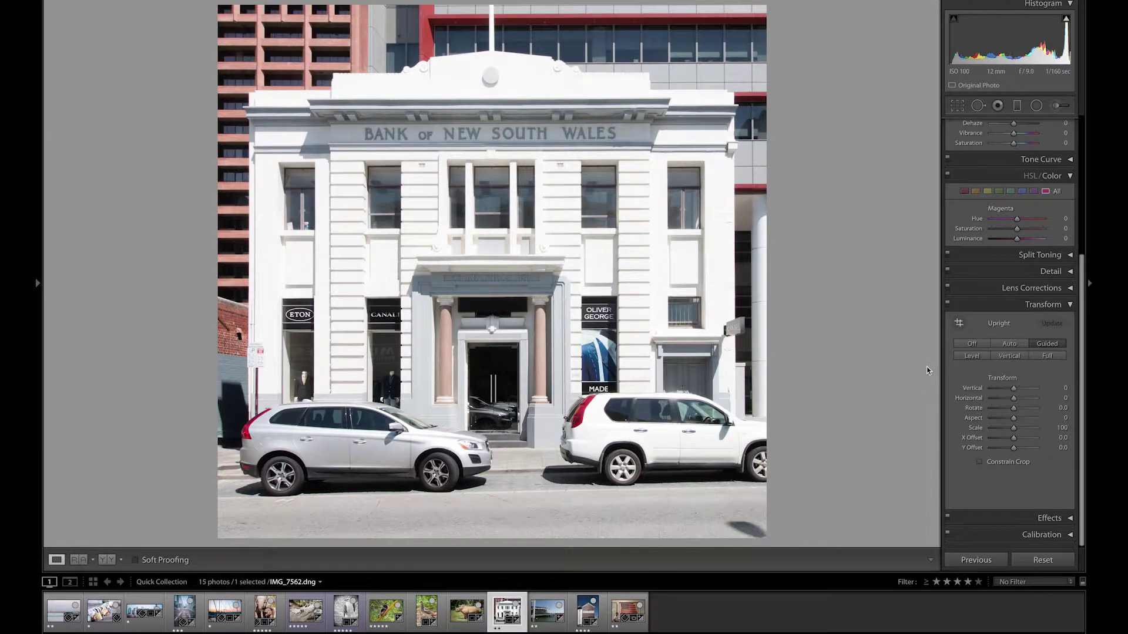
{"action": "left_click", "coordinate": [958, 106]}
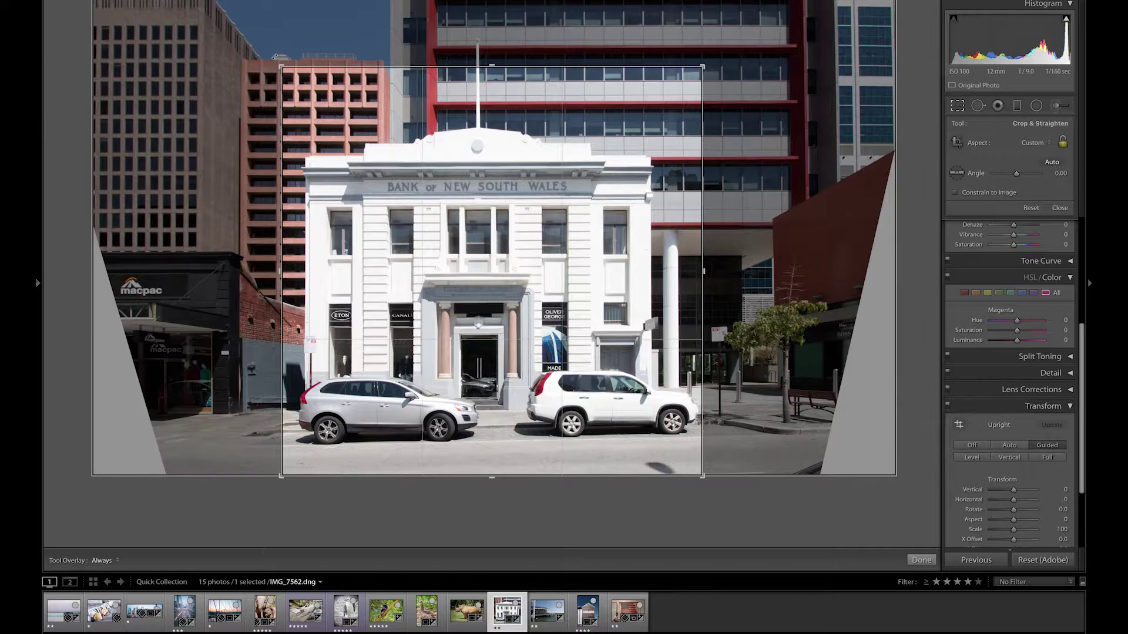
{"action": "left_click_drag", "start_coordinate": [260, 63], "coordinate": [242, 47]}
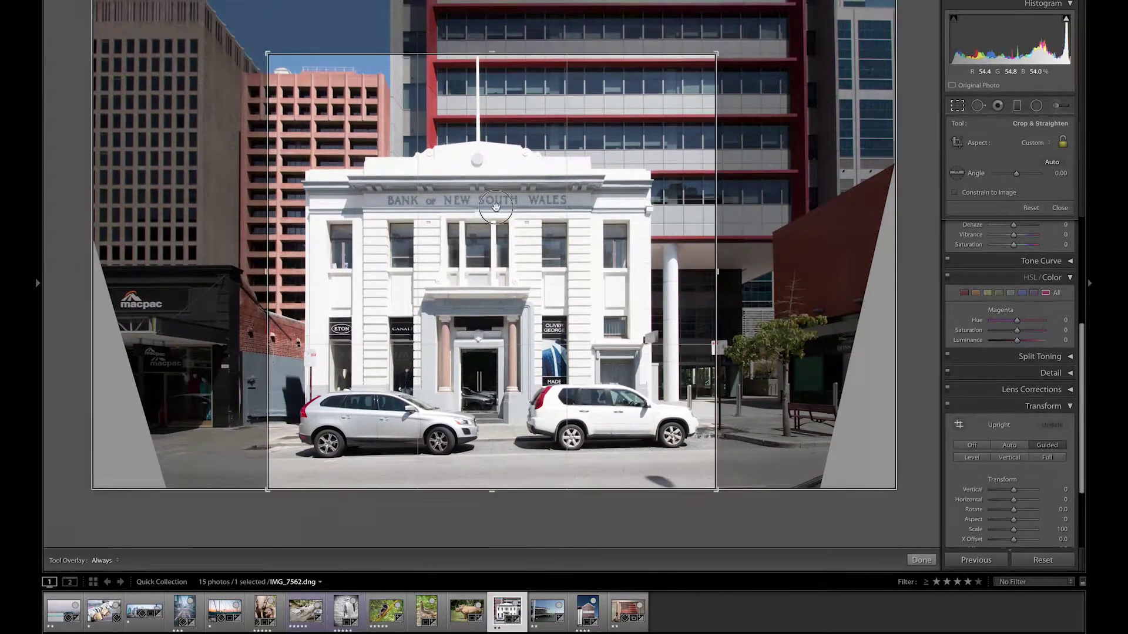
{"action": "key", "text": "Return"}
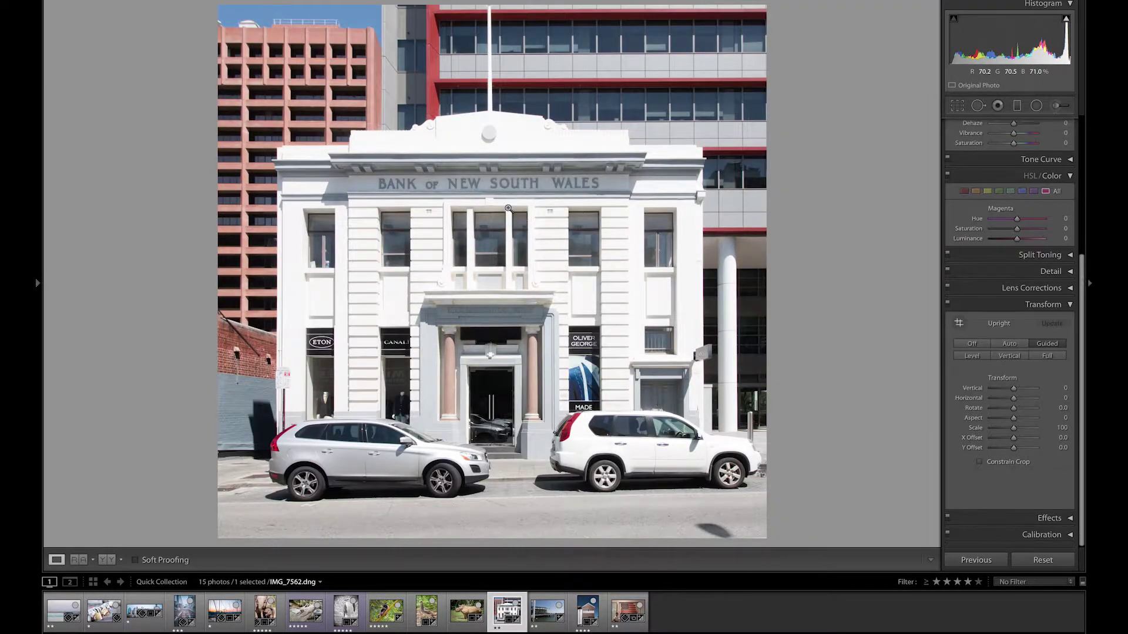
{"action": "key", "text": "backslash"}
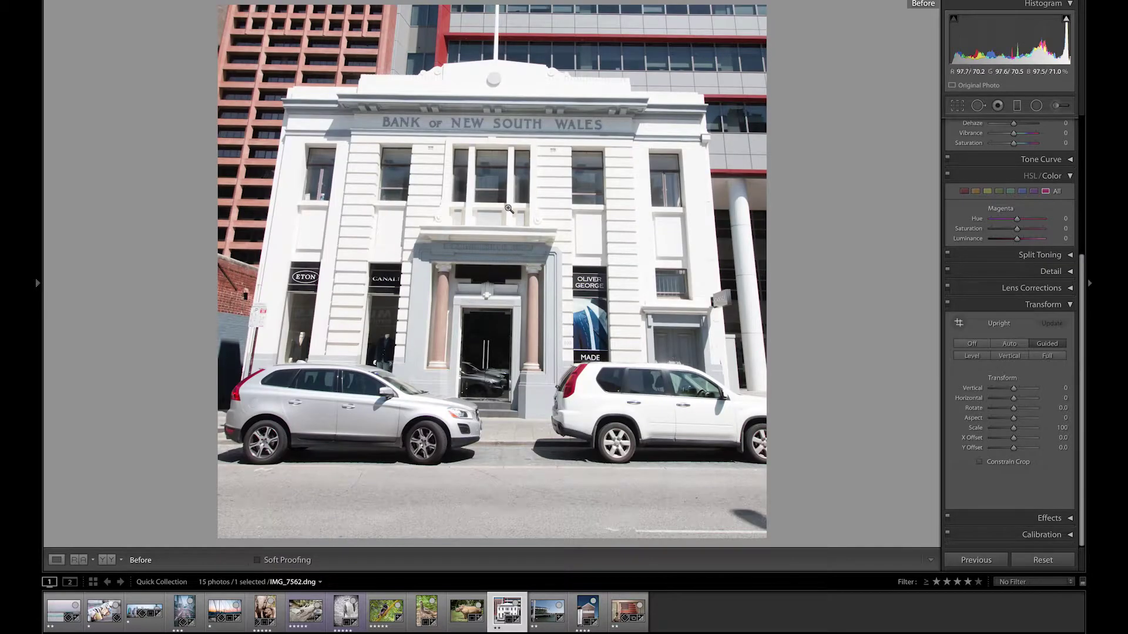
{"action": "key", "text": "backslash"}
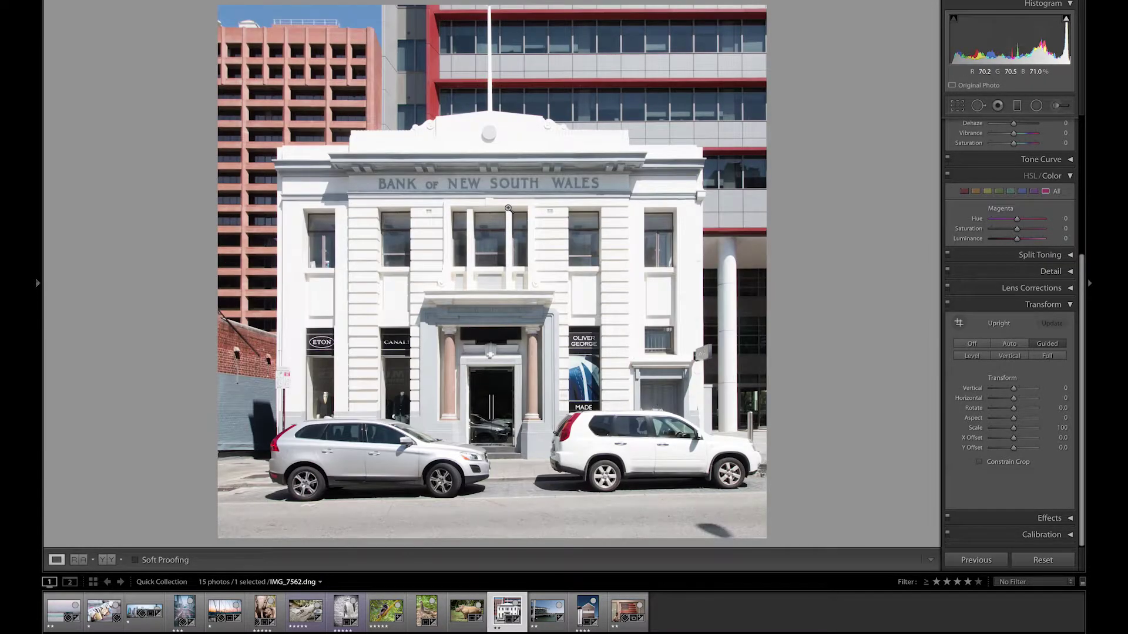
- Switch to the wooden warehouse photo in the Filmstrip
{"action": "left_click", "coordinate": [588, 614]}
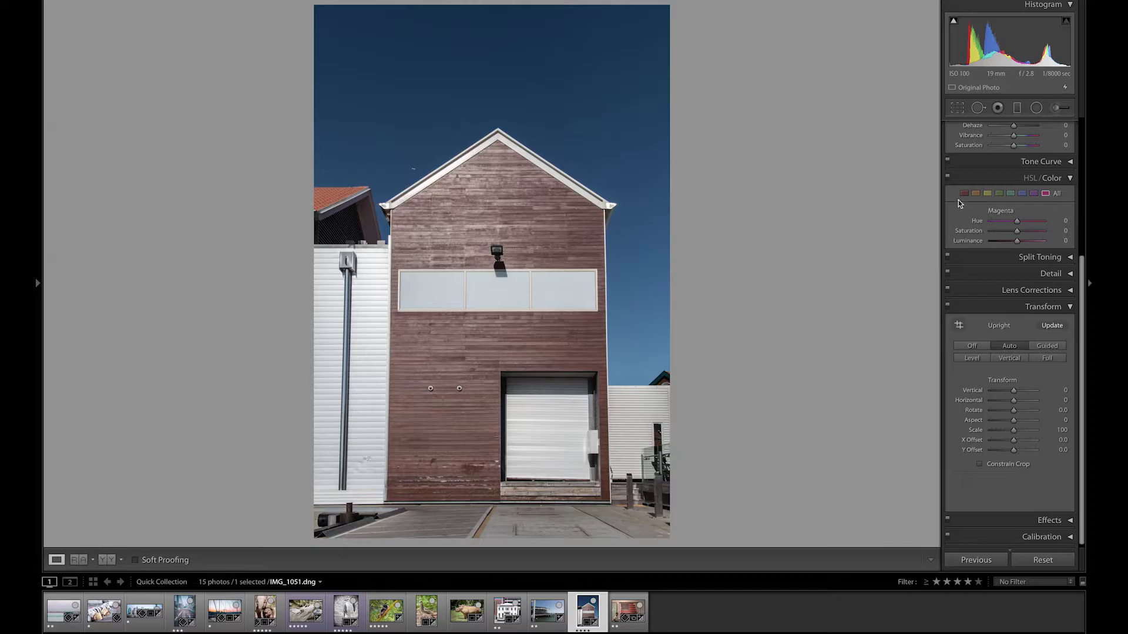
{"action": "left_click", "coordinate": [960, 107]}
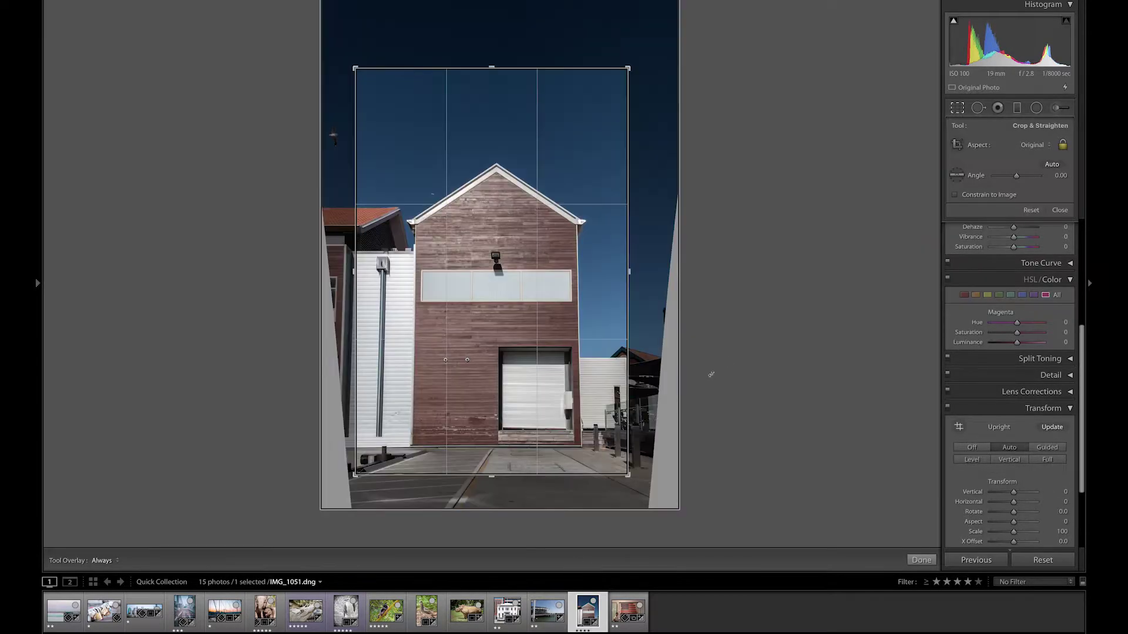
{"action": "key", "text": "Return"}
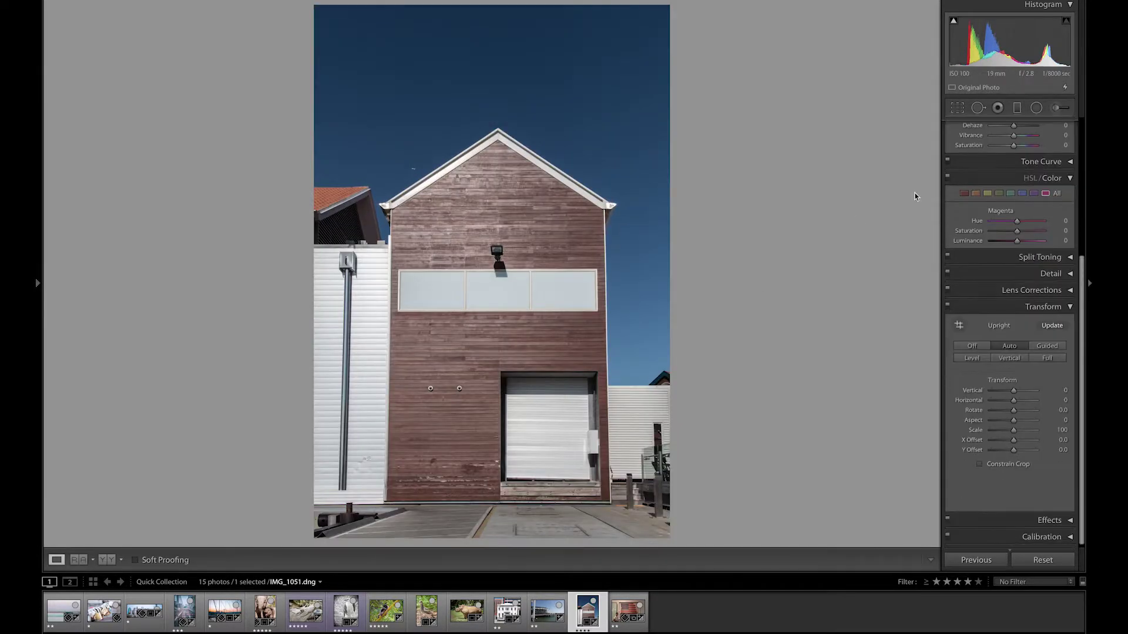
- Place Guided Upright guides on the warehouse's right and left walls, base and window strip
{"action": "left_click", "coordinate": [959, 327]}
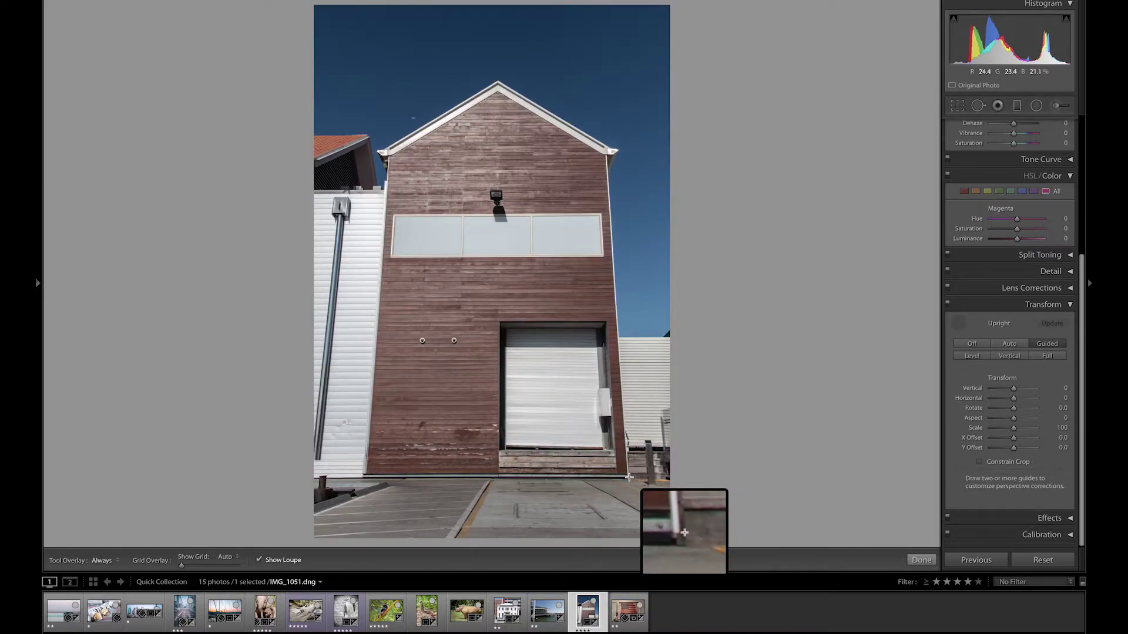
{"action": "mouse_move", "coordinate": [629, 477]}
{"action": "left_mouse_down"}
{"action": "mouse_move", "coordinate": [638, 416]}
{"action": "mouse_move", "coordinate": [606, 161]}
{"action": "left_mouse_up"}
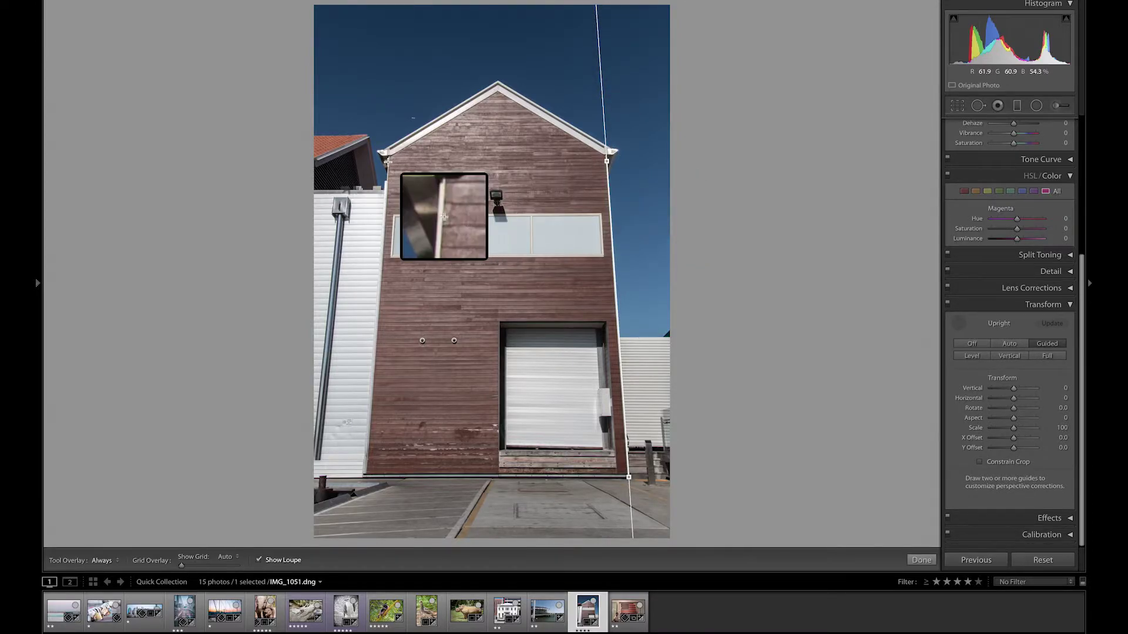
{"action": "mouse_move", "coordinate": [388, 160]}
{"action": "left_mouse_down"}
{"action": "mouse_move", "coordinate": [355, 479]}
{"action": "mouse_move", "coordinate": [361, 473]}
{"action": "left_mouse_up"}
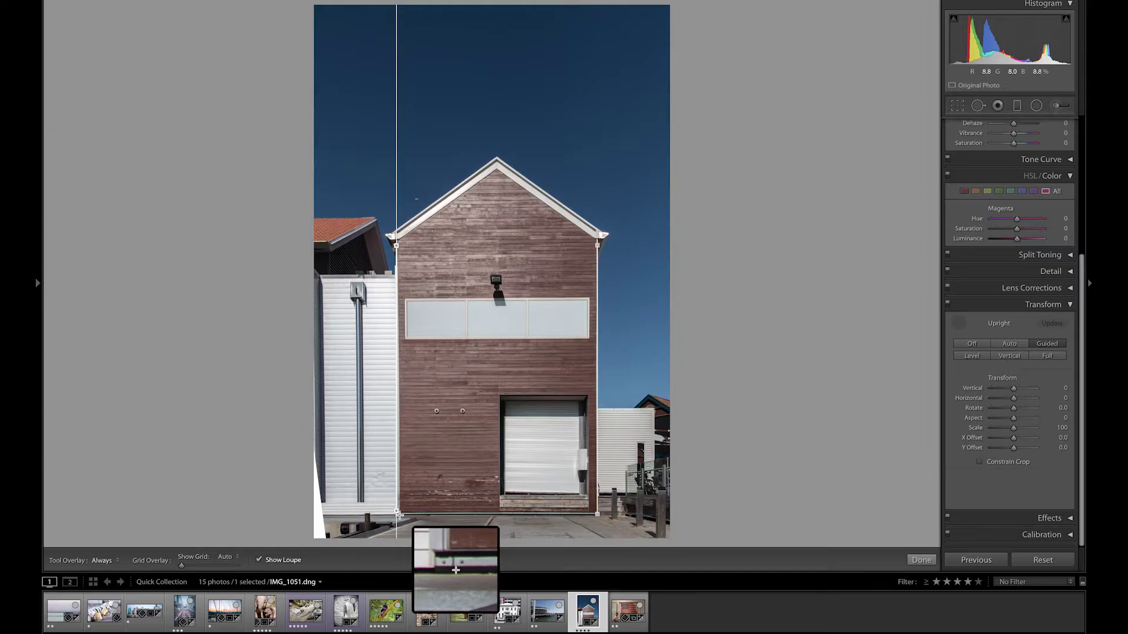
{"action": "left_click_drag", "start_coordinate": [399, 514], "coordinate": [591, 515]}
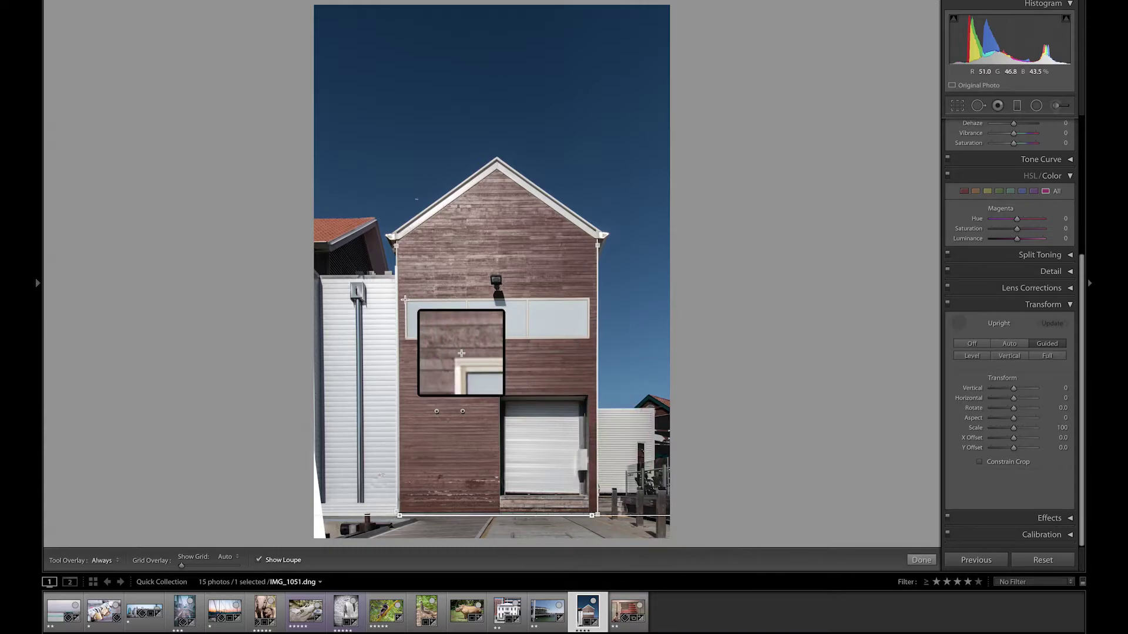
{"action": "left_click_drag", "start_coordinate": [405, 300], "coordinate": [588, 297]}
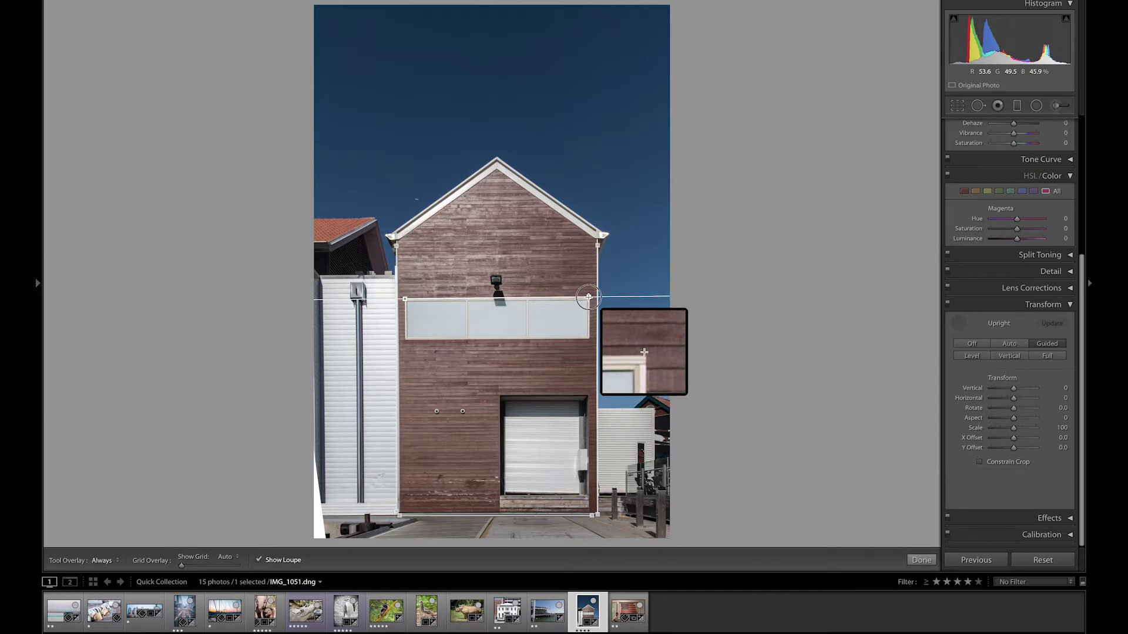
{"action": "left_click_drag", "start_coordinate": [588, 297], "coordinate": [592, 298]}
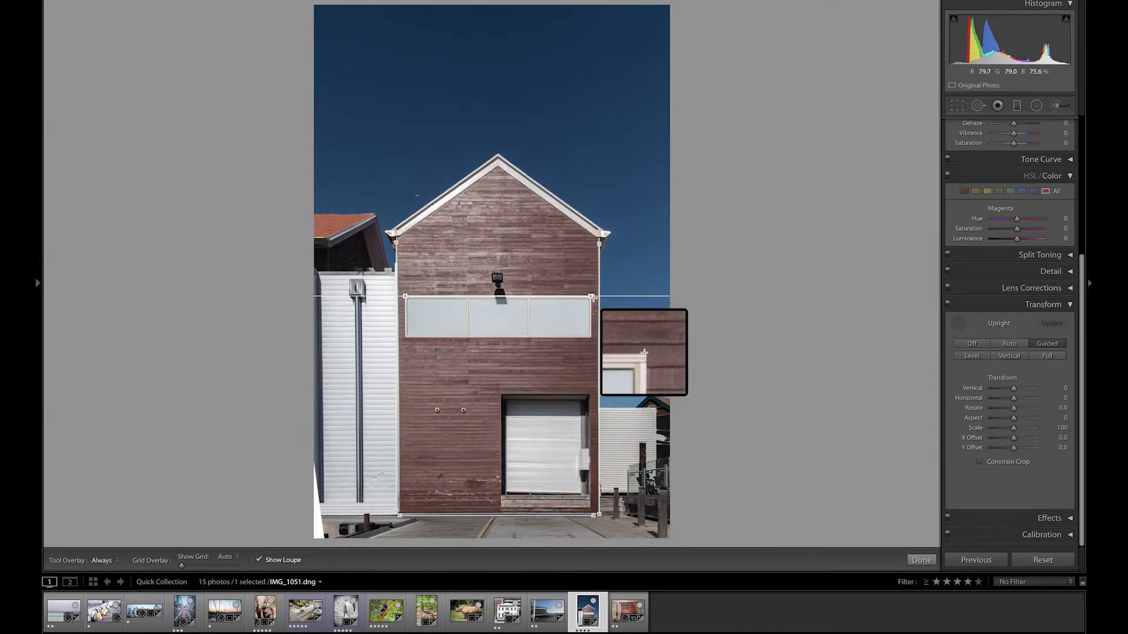
{"action": "key", "text": "Return"}
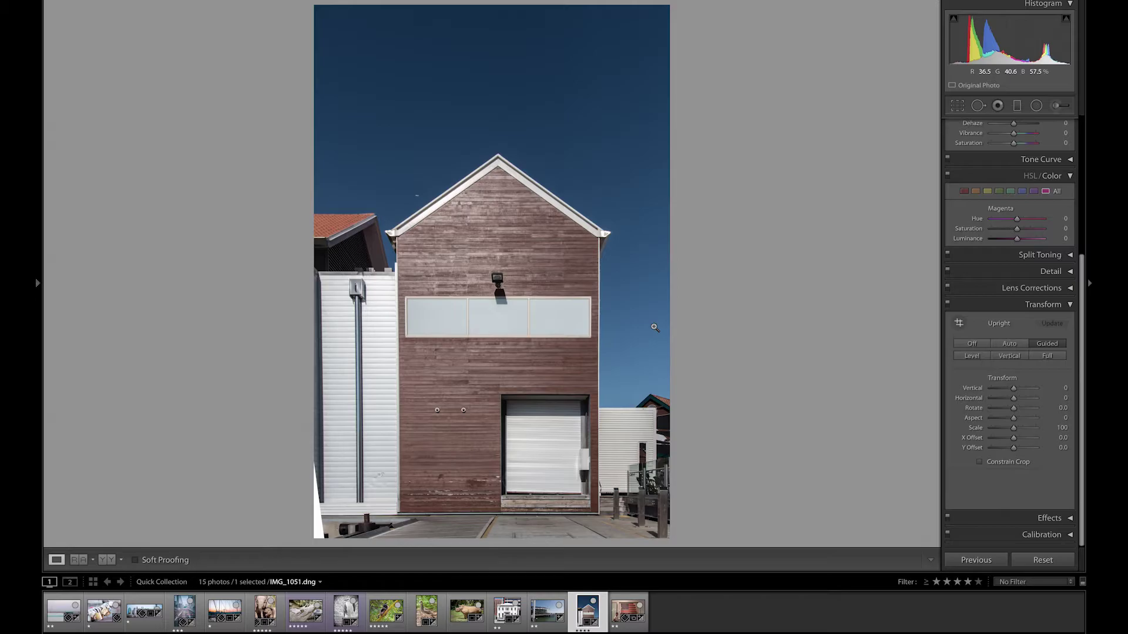
- Compare with the original, crop off the warehouse's blank edges, and advance to the flag photo
{"action": "key", "text": "backslash"}
{"action": "key", "text": "backslash"}
{"action": "left_click", "coordinate": [958, 106]}
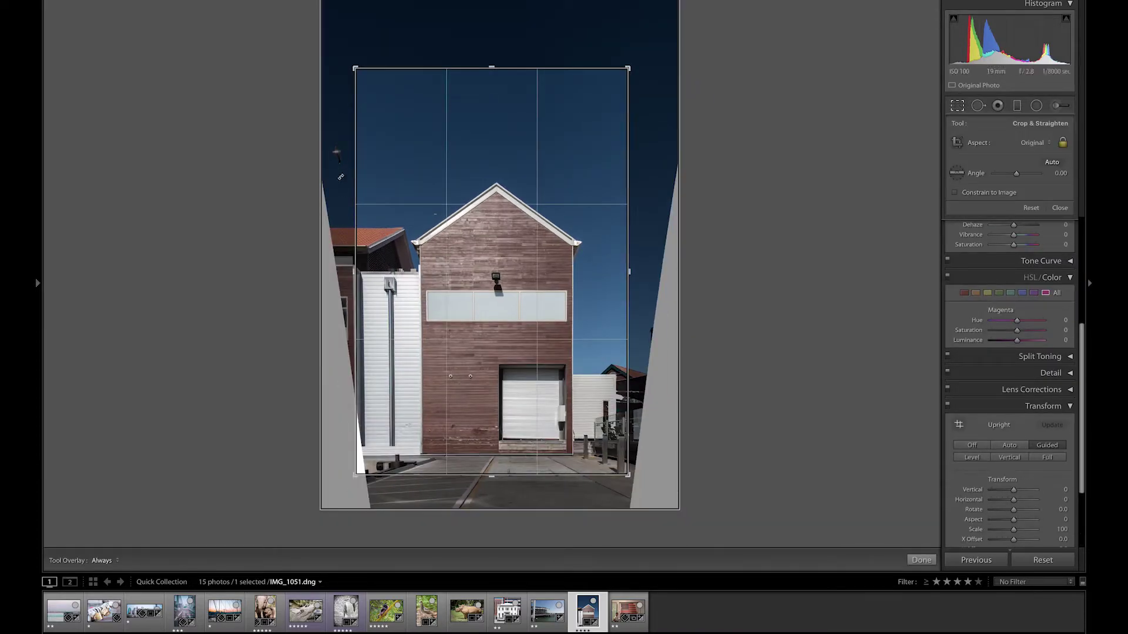
{"action": "left_click_drag", "start_coordinate": [355, 281], "coordinate": [363, 273]}
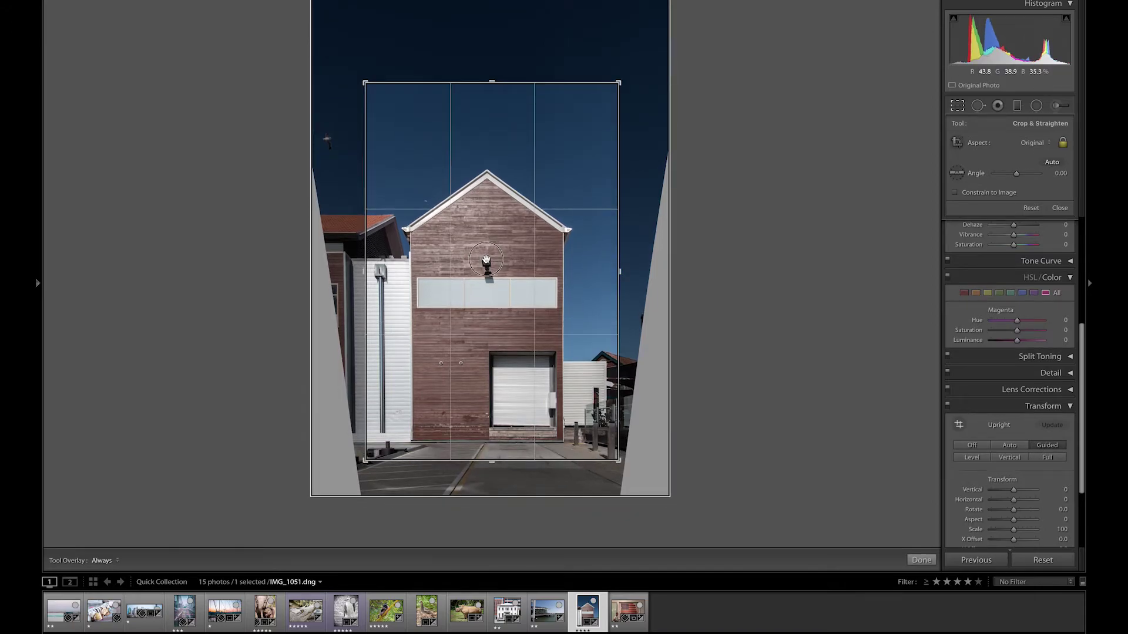
{"action": "key", "text": "Return"}
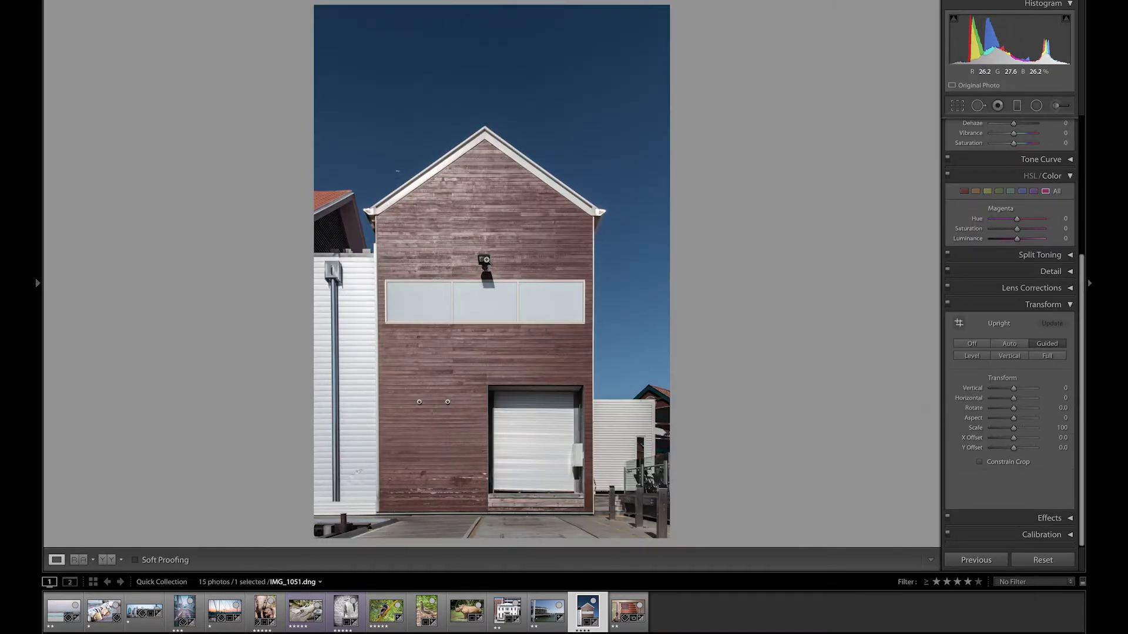
{"action": "key", "text": "Right"}
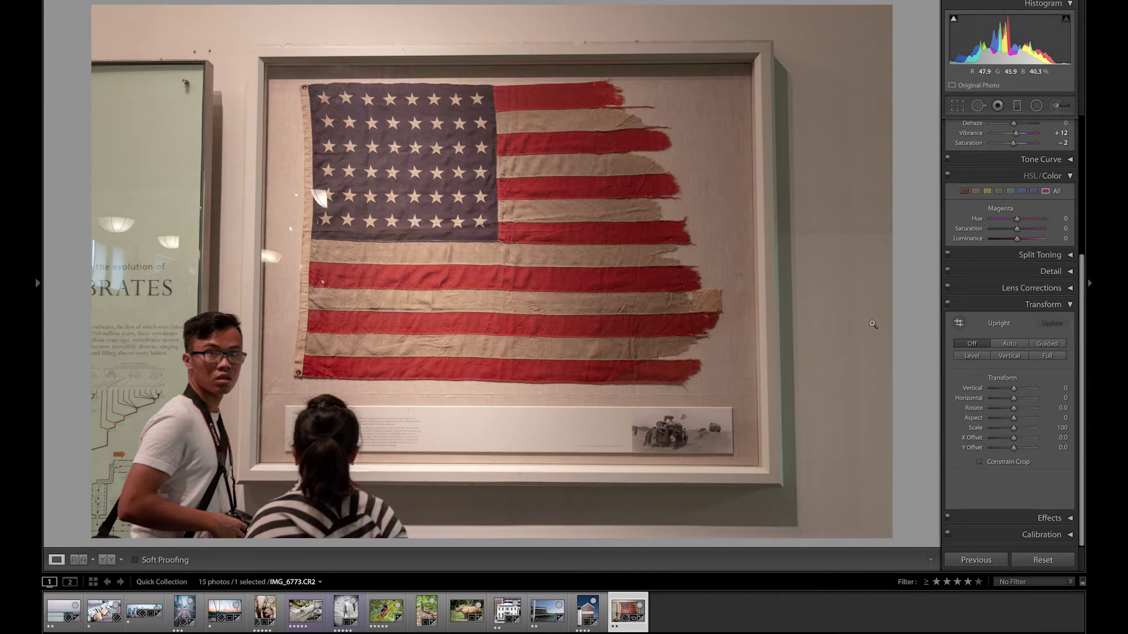
- Draw Guided Upright guides along the flag frame's right, left, top and bottom edges
{"action": "left_click", "coordinate": [959, 324]}
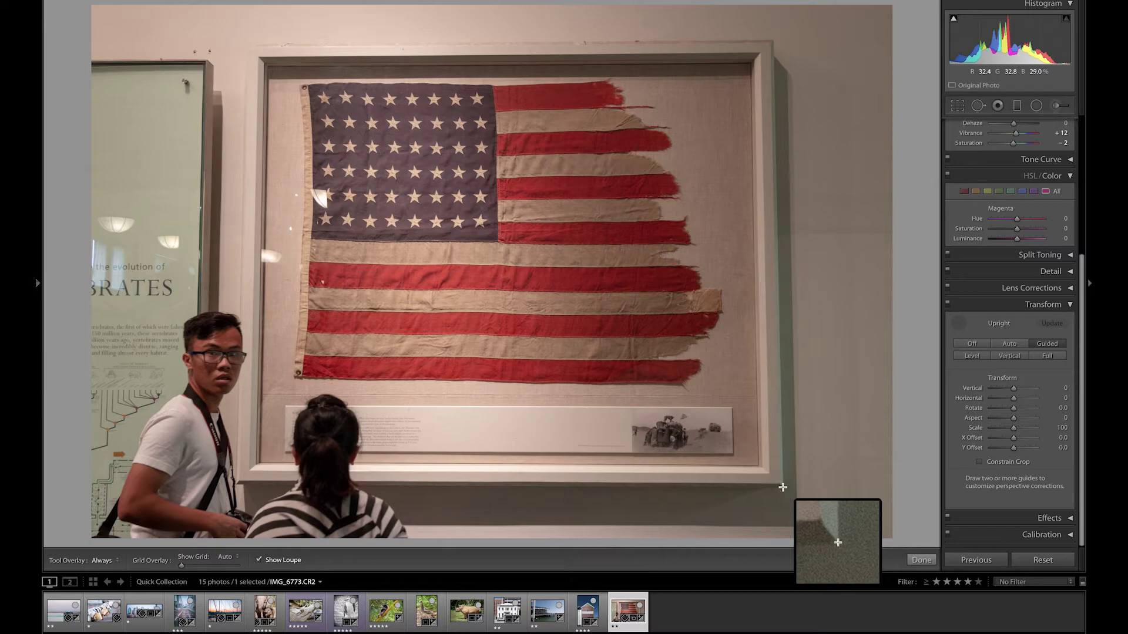
{"action": "left_click_drag", "start_coordinate": [783, 487], "coordinate": [773, 40]}
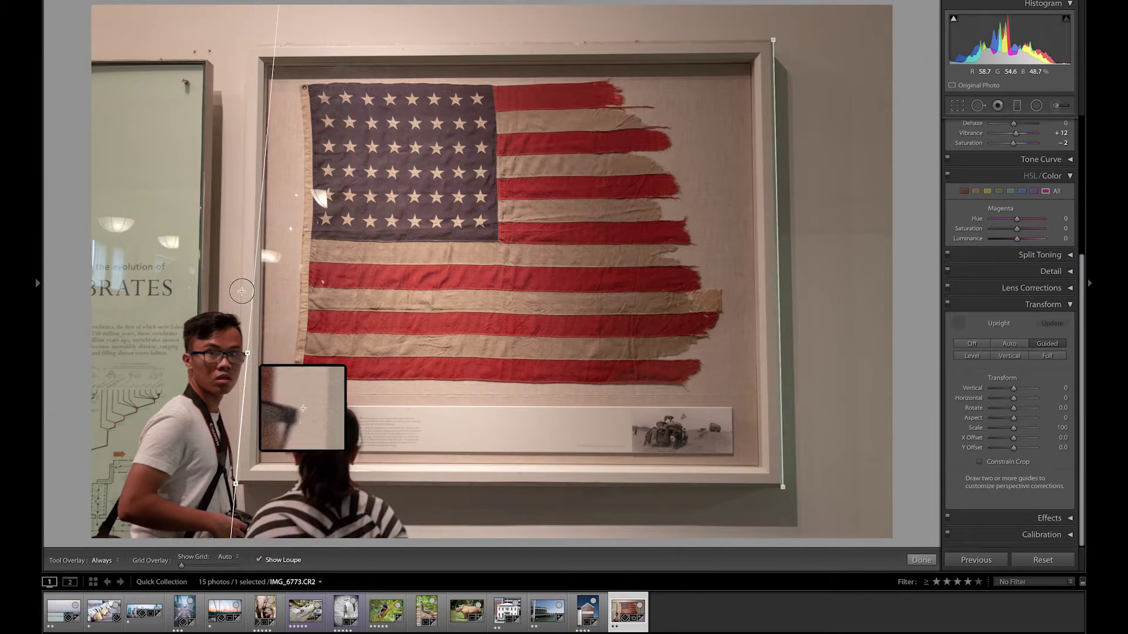
{"action": "left_click_drag", "start_coordinate": [235, 484], "coordinate": [246, 45]}
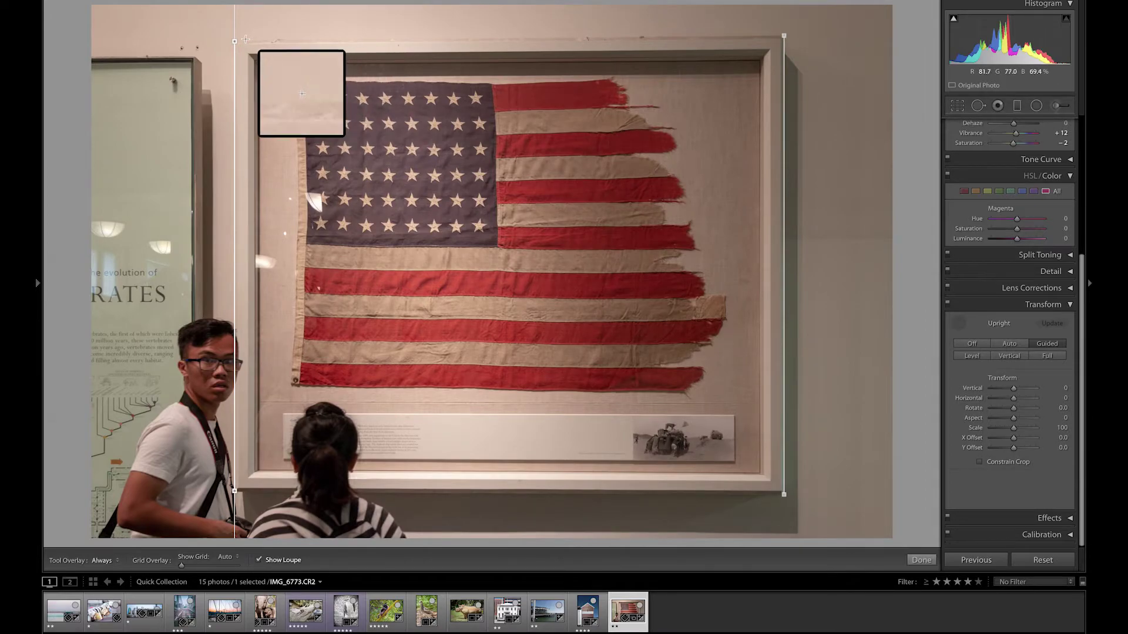
{"action": "left_click_drag", "start_coordinate": [246, 41], "coordinate": [776, 37]}
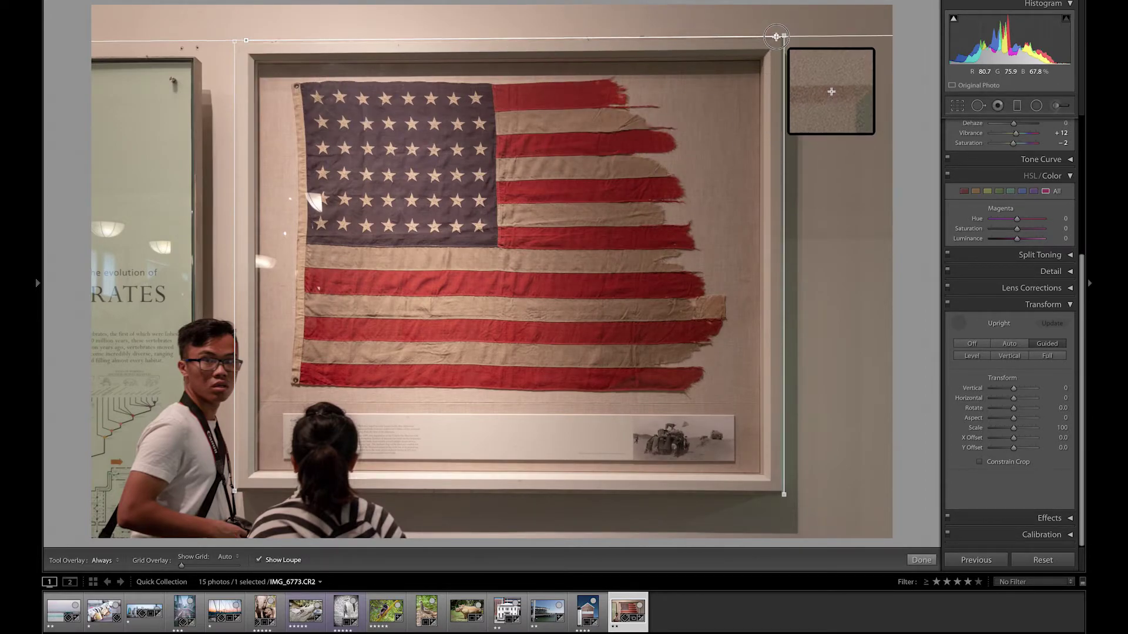
{"action": "left_click_drag", "start_coordinate": [776, 37], "coordinate": [776, 35]}
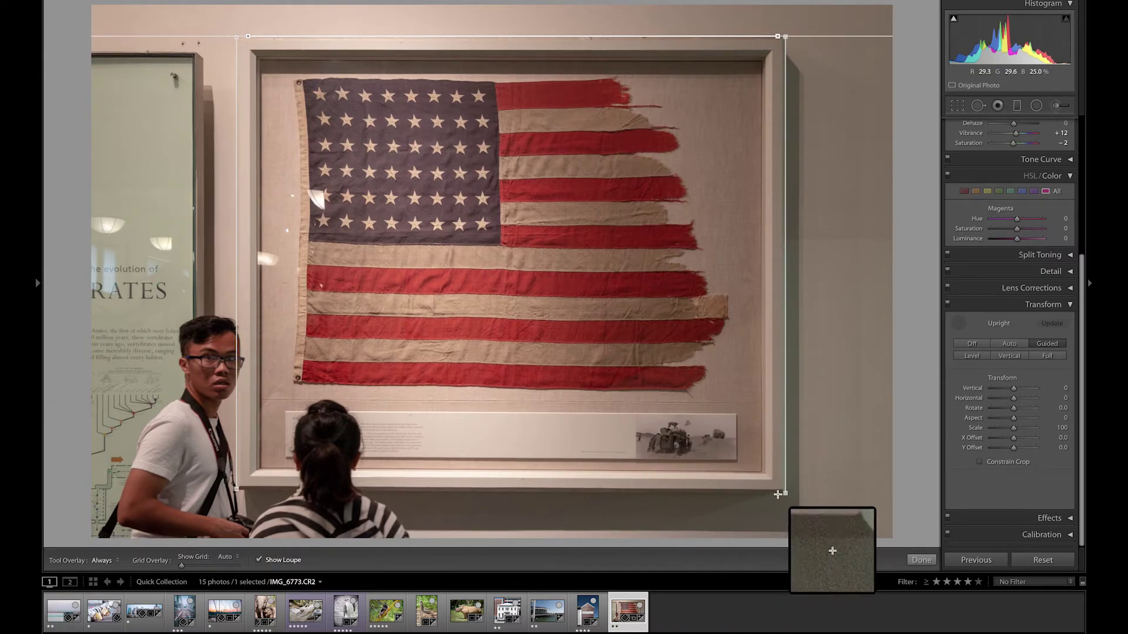
{"action": "left_click_drag", "start_coordinate": [779, 494], "coordinate": [242, 491]}
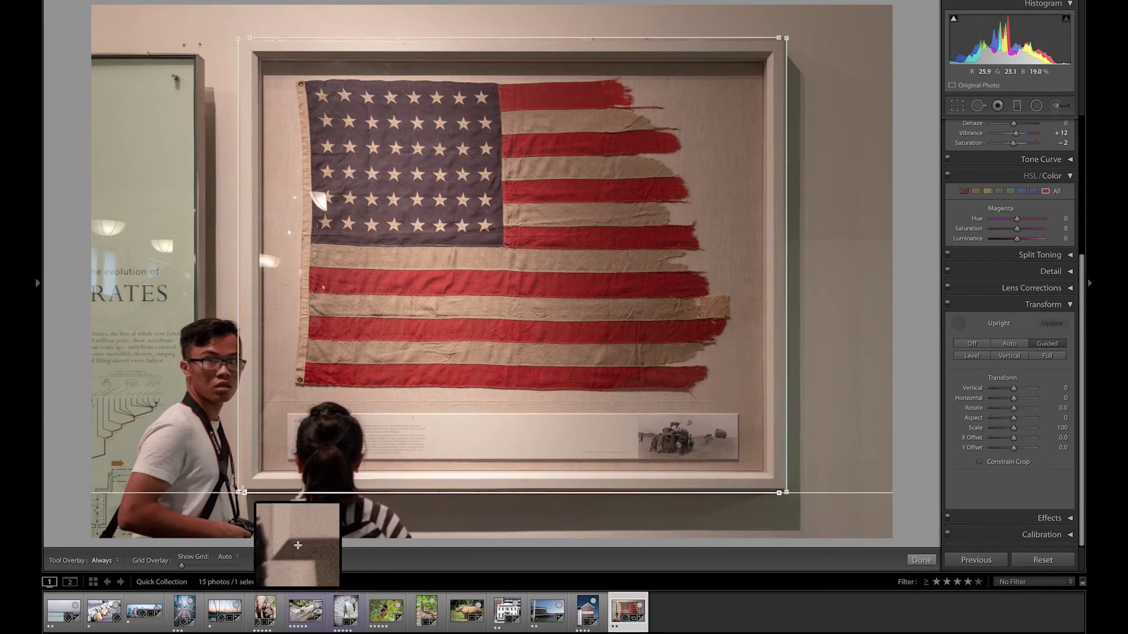
{"action": "key", "text": "Return"}
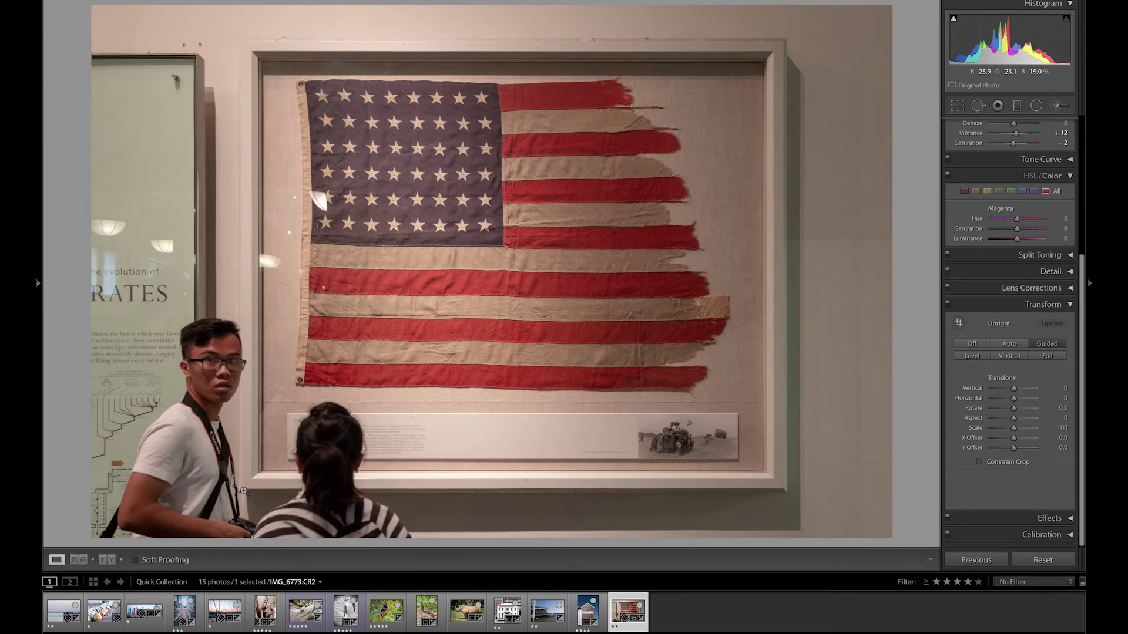
- Toggle the Before view to see the flag photo's uncorrected original
{"action": "key", "text": "backslash"}
{"action": "key", "text": "backslash"}
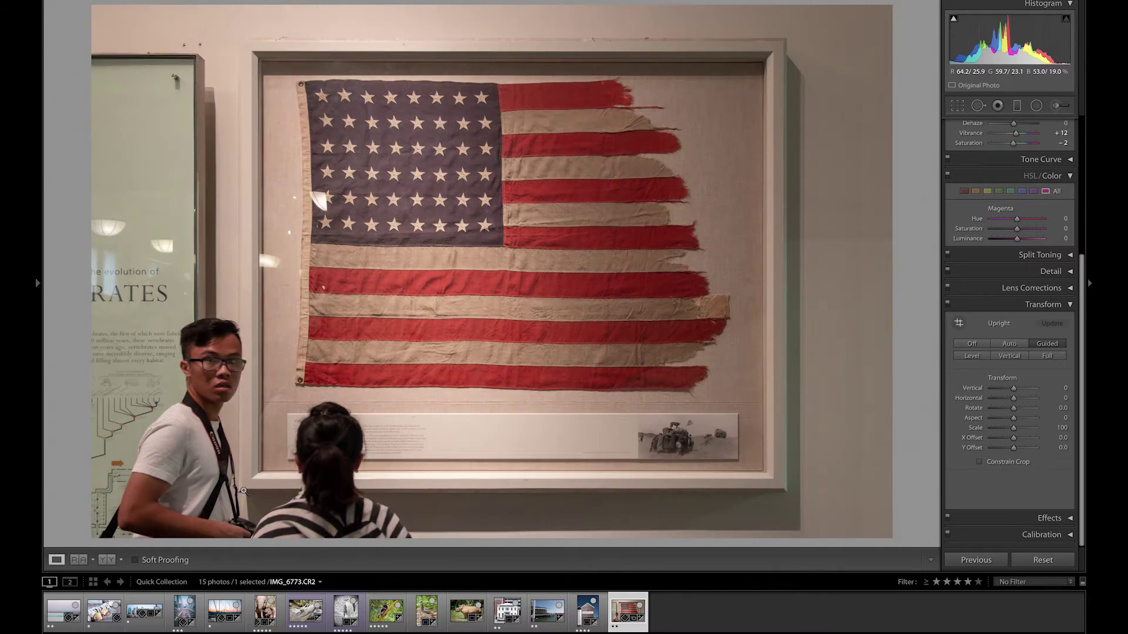